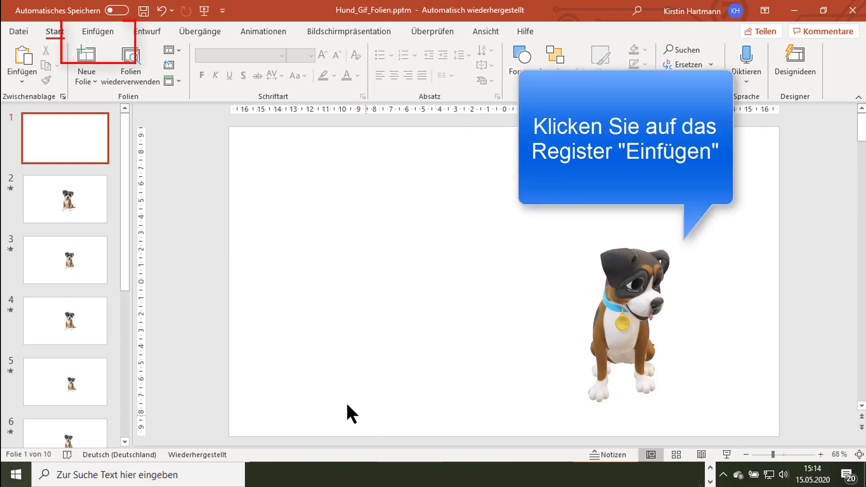
On the Einfügen tab, show the 3D-Modelle sources 'Aus einer Datei' and 'Aus Onlinequellen'.
{"action": "left_click", "coordinate": [104, 28]}
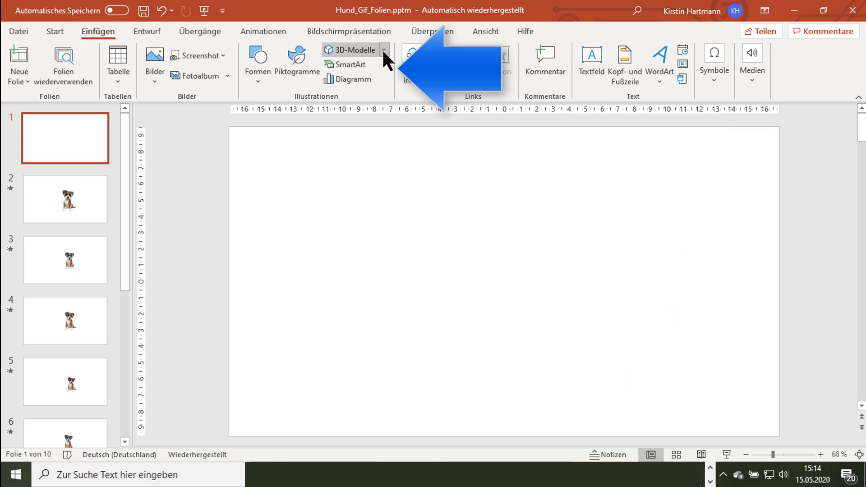
{"action": "left_click", "coordinate": [383, 50]}
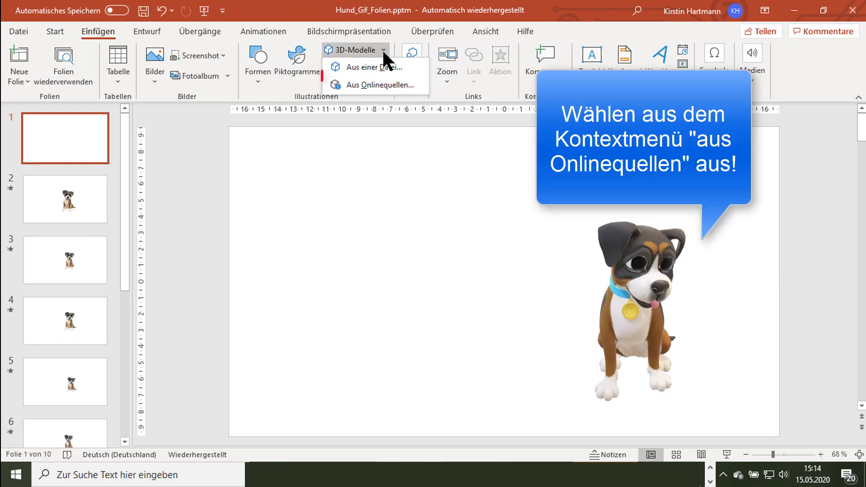
From the online 3D models, select the boxer dog in the Animierte Tiere category.
{"action": "left_click", "coordinate": [380, 85]}
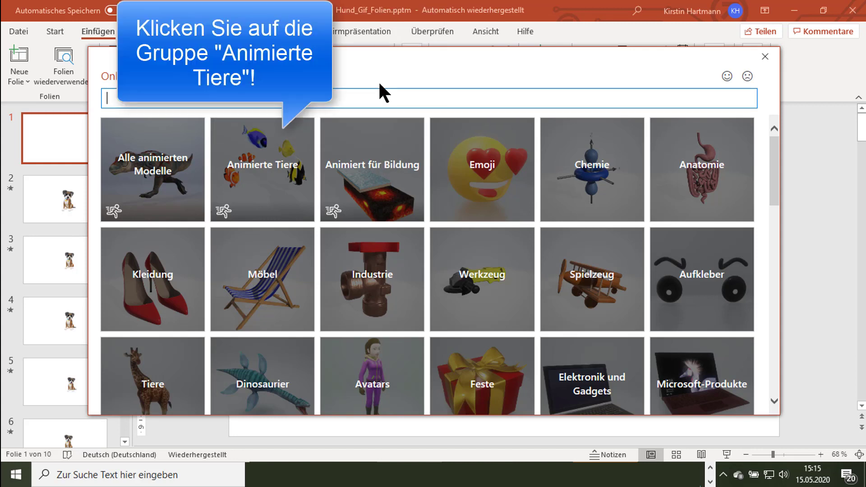
{"action": "left_click", "coordinate": [255, 172]}
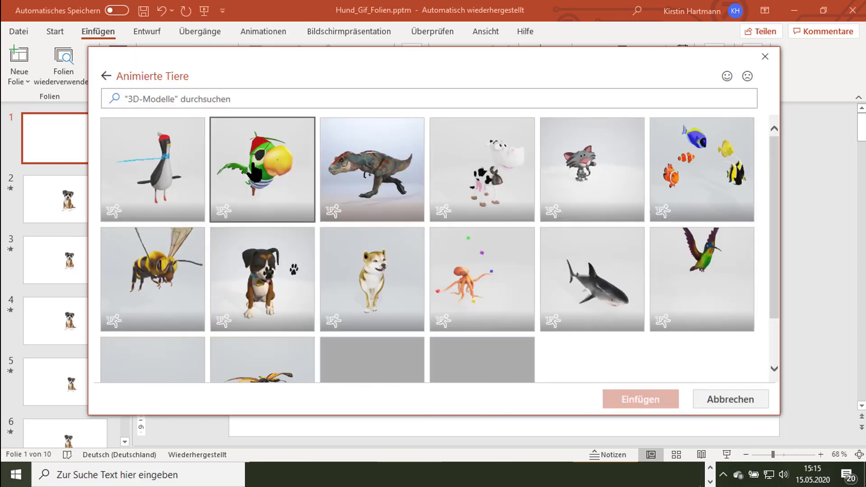
{"action": "left_click", "coordinate": [262, 266]}
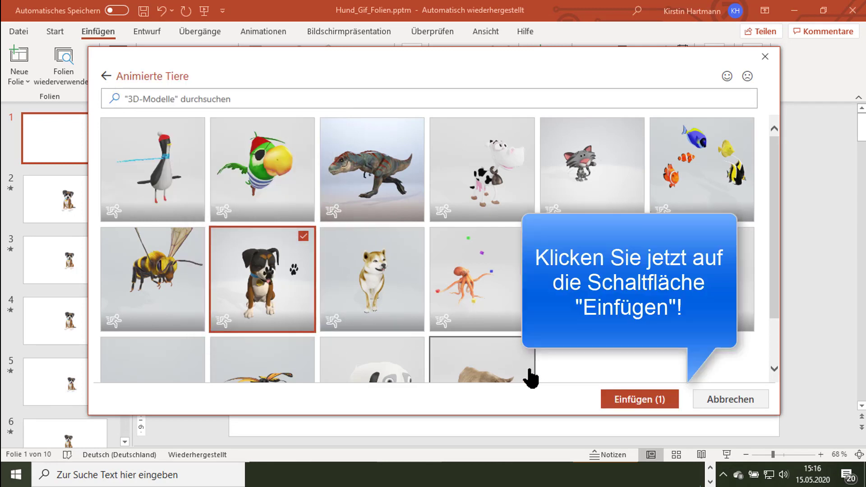
Insert the boxer dog onto slide 1 and list its animation scenes.
{"action": "left_click", "coordinate": [603, 399]}
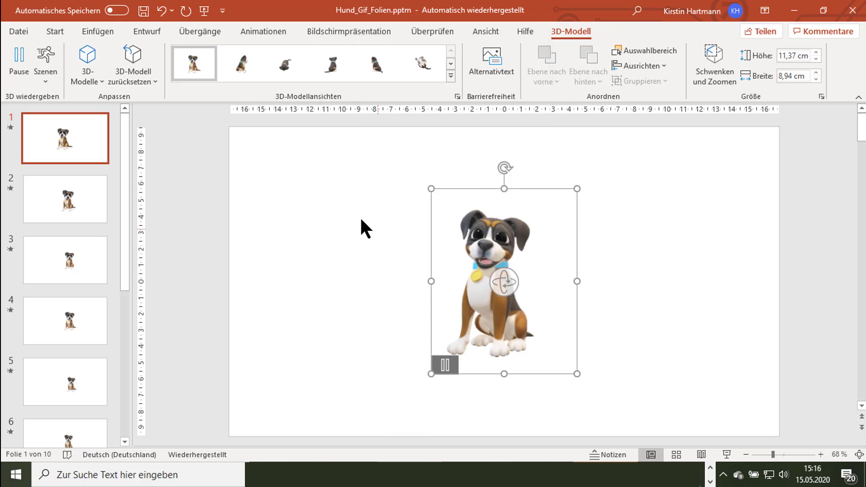
{"action": "left_click", "coordinate": [45, 80]}
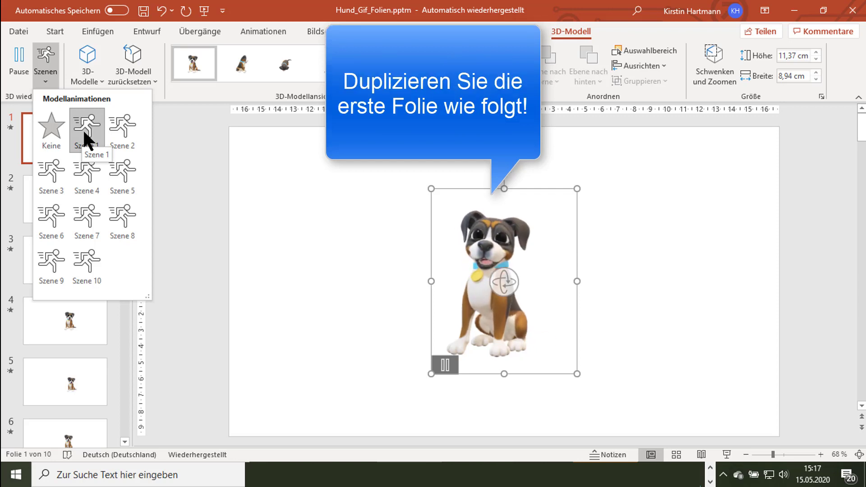
Set the dog to Szene 1, then duplicate slide 1 as slide 2.
{"action": "left_click", "coordinate": [82, 129]}
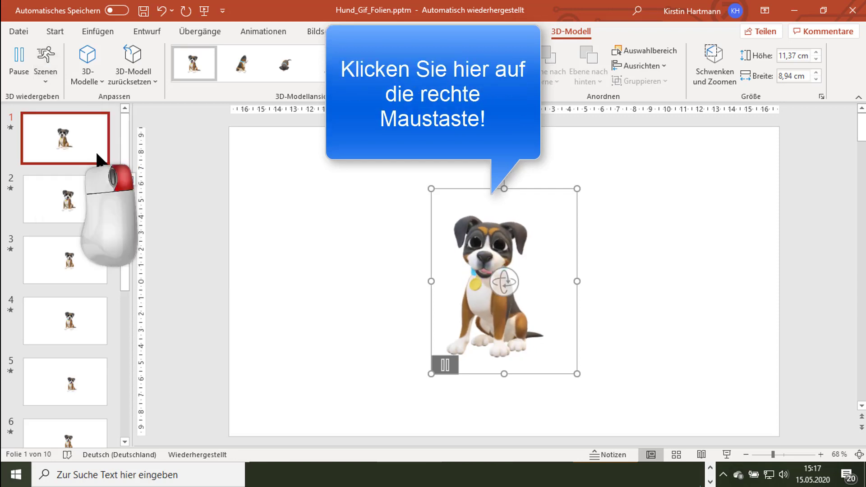
{"action": "right_click", "coordinate": [97, 154]}
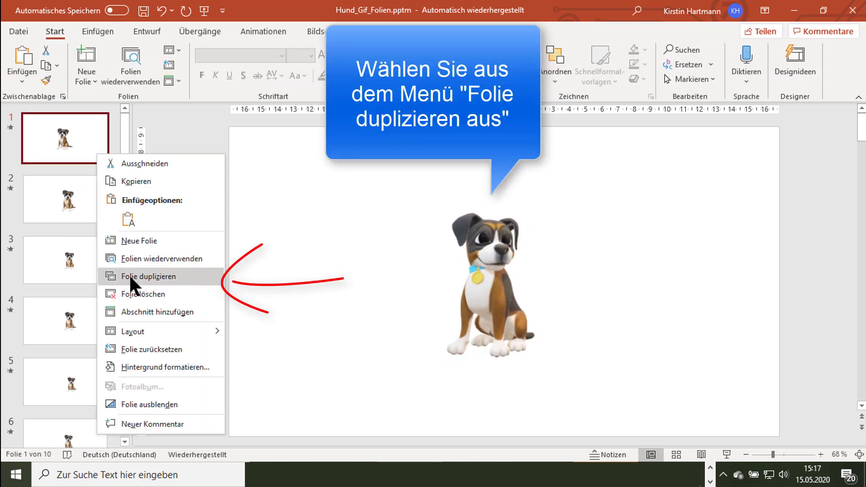
{"action": "left_click", "coordinate": [132, 277]}
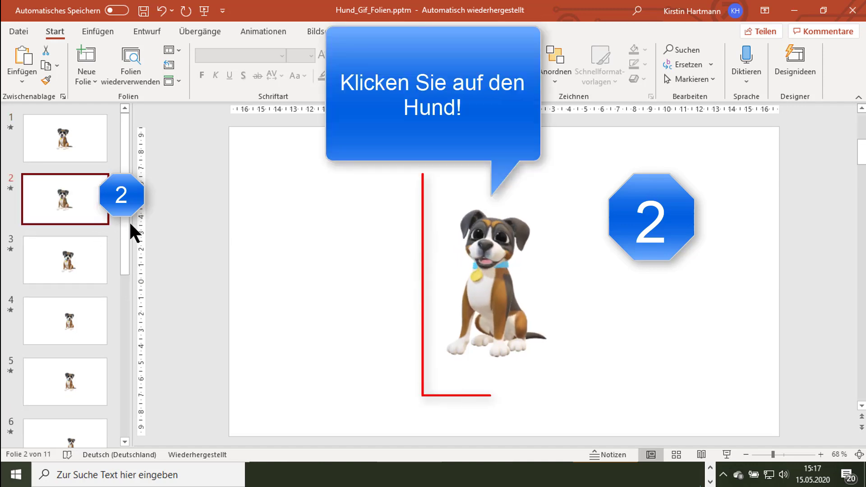
Switch the dog on slide 2 to the Szene 2 animation.
{"action": "left_click", "coordinate": [480, 300]}
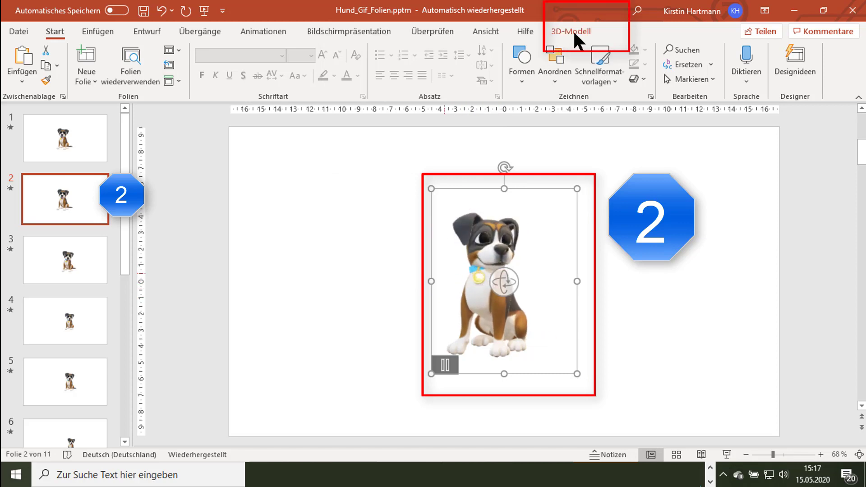
{"action": "left_click", "coordinate": [574, 34]}
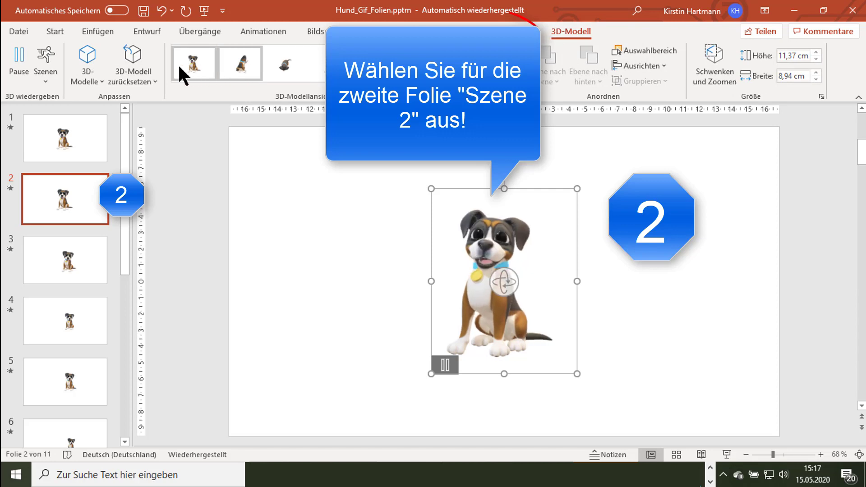
{"action": "left_click", "coordinate": [46, 80]}
{"action": "left_click", "coordinate": [117, 123]}
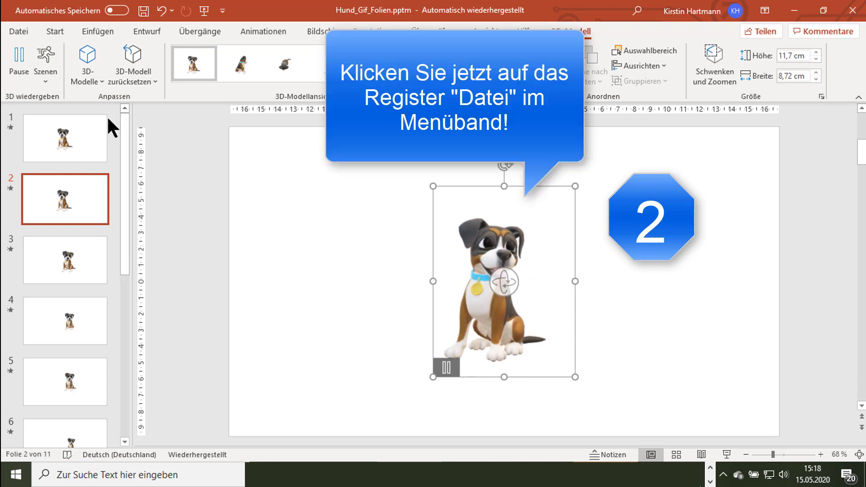
Go to Datei > Exportieren > Animiertes GIF erstellen.
{"action": "left_click", "coordinate": [19, 31]}
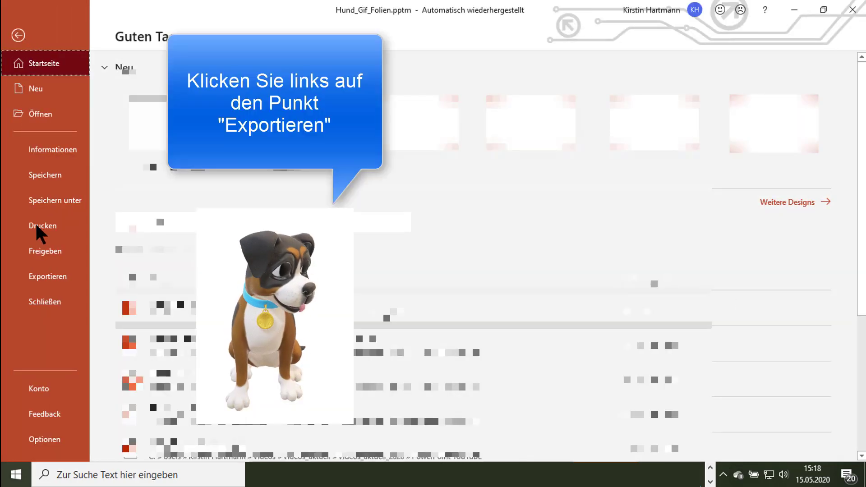
{"action": "left_click", "coordinate": [39, 272]}
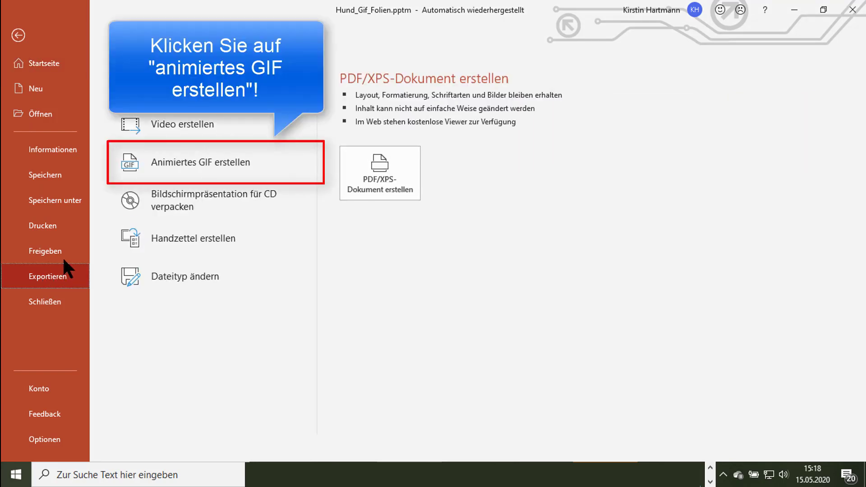
{"action": "left_click", "coordinate": [150, 165]}
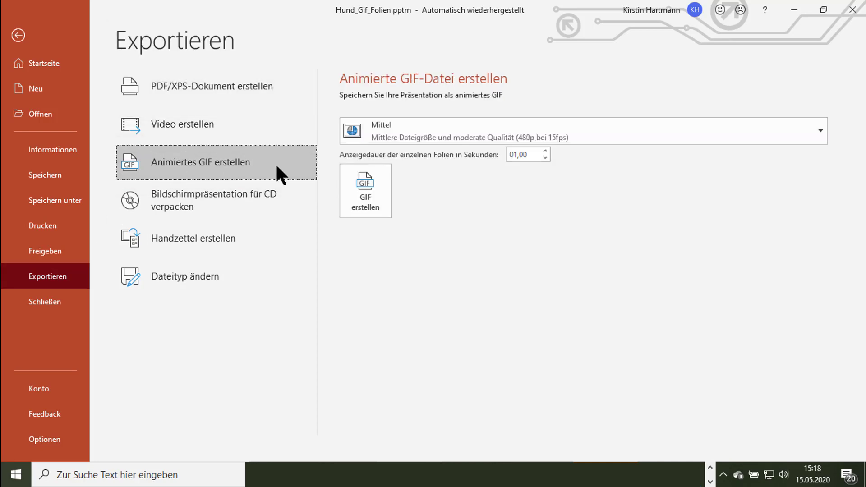
Create the GIF at Sehr groß (1080p) quality with 02,00 seconds per slide.
{"action": "left_click", "coordinate": [818, 134]}
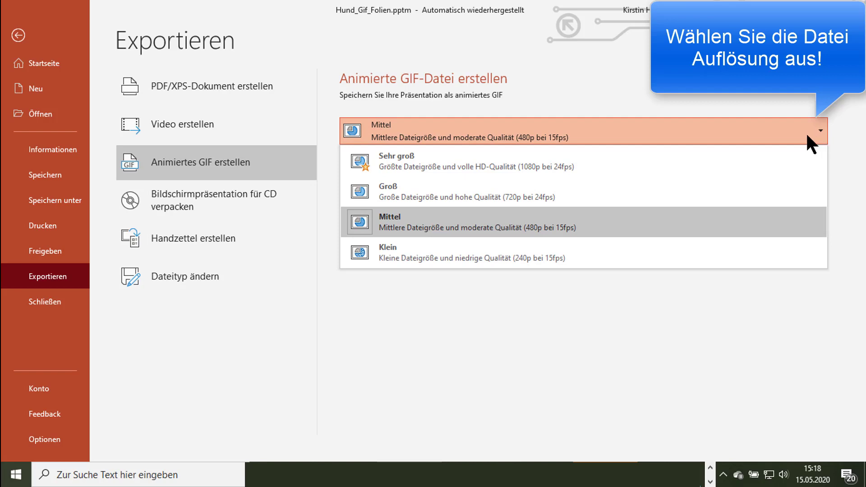
{"action": "left_click", "coordinate": [654, 162]}
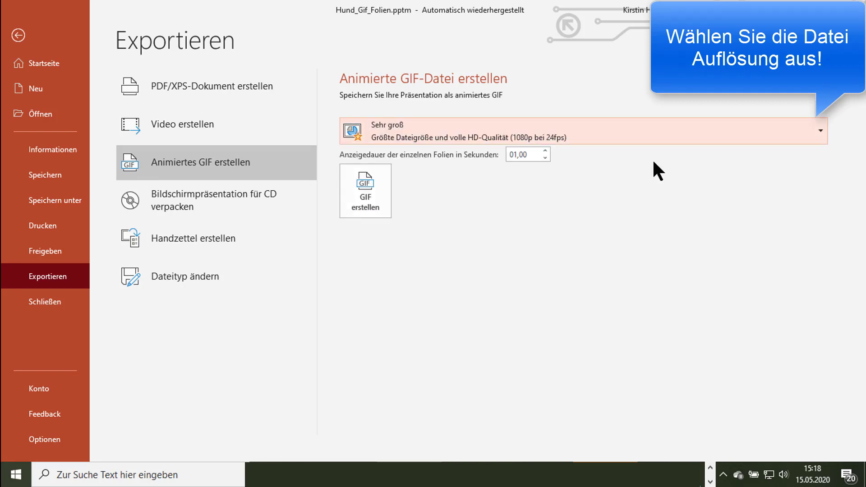
{"action": "left_click", "coordinate": [525, 157]}
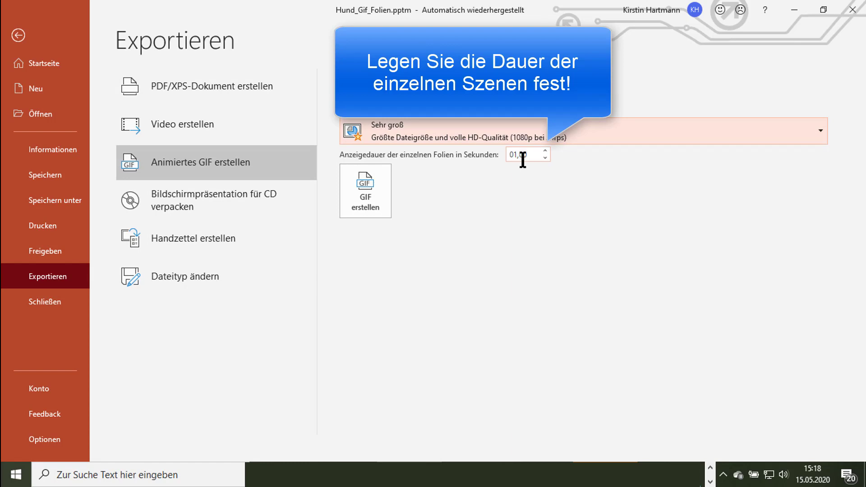
{"action": "left_click", "coordinate": [545, 151]}
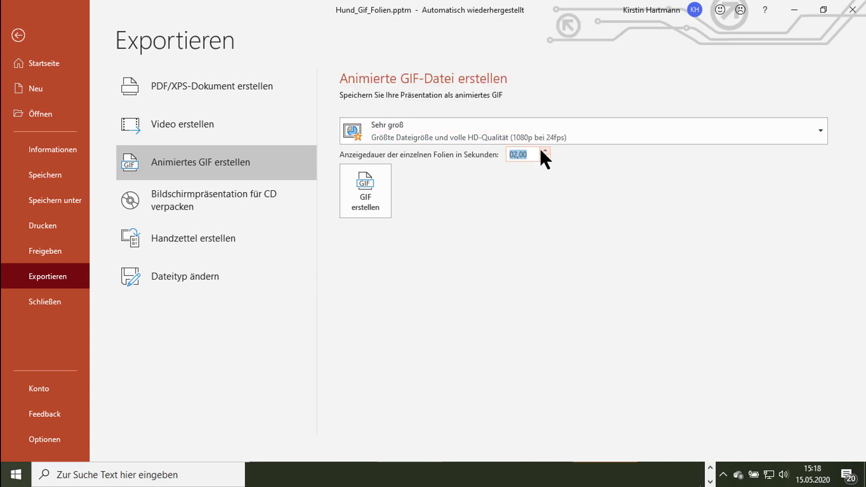
{"action": "left_click", "coordinate": [365, 194]}
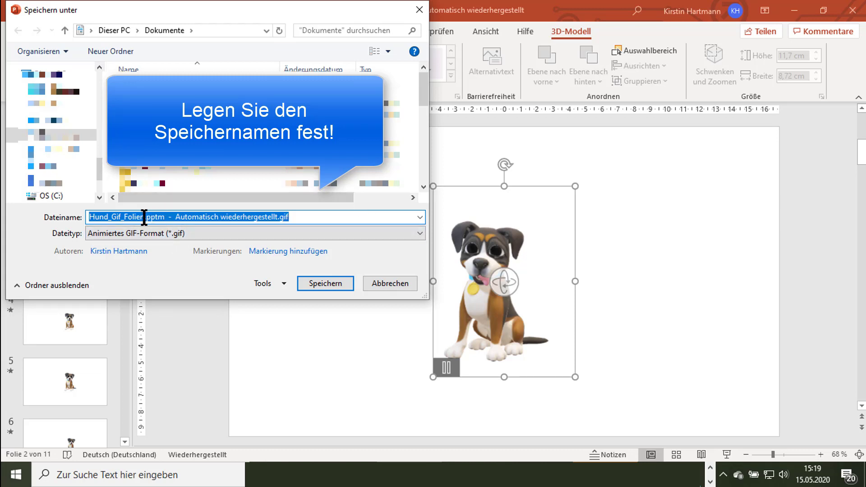
Edit the file name after 'Hund_Gif_Folien' and save the GIF to Dokumente.
{"action": "left_click_drag", "start_coordinate": [149, 217], "coordinate": [287, 217]}
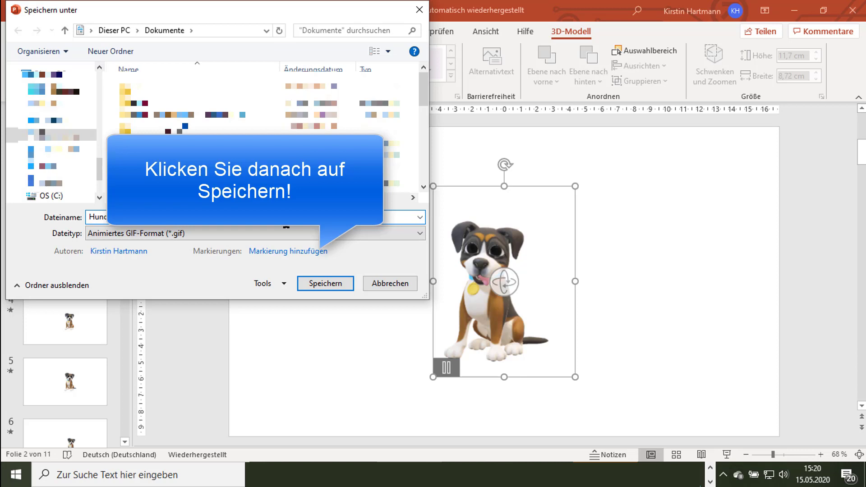
{"action": "left_click", "coordinate": [323, 285]}
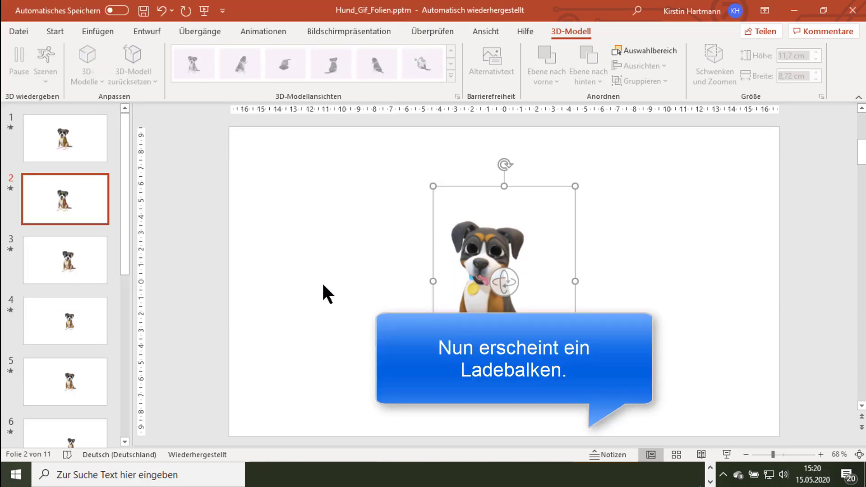